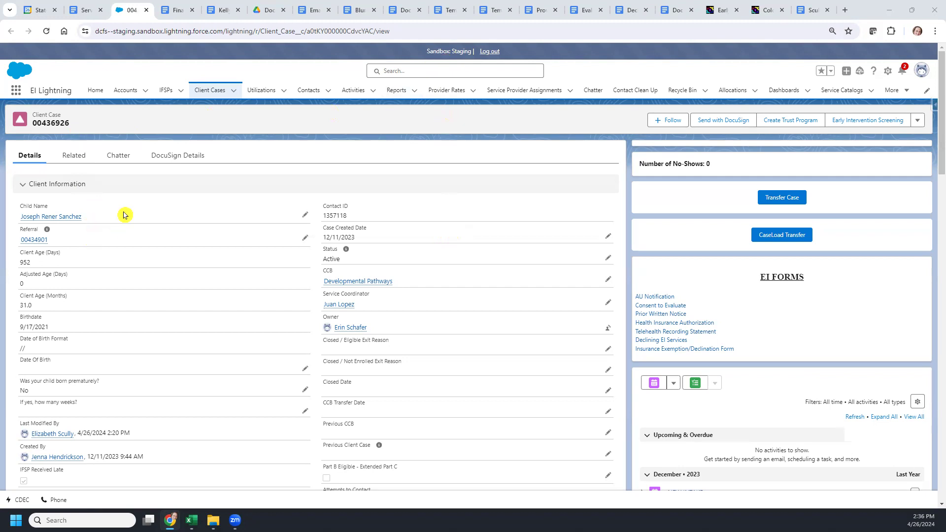
# Review the client case details, including the DocuSign recipient and envelope language
pyautogui.scroll(-7, 123, 216)
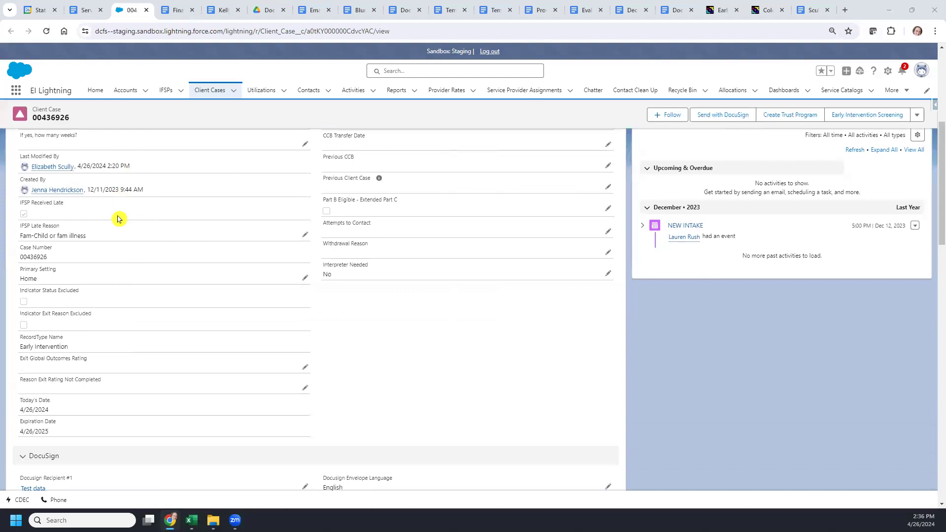
pyautogui.scroll(-2, 118, 218)
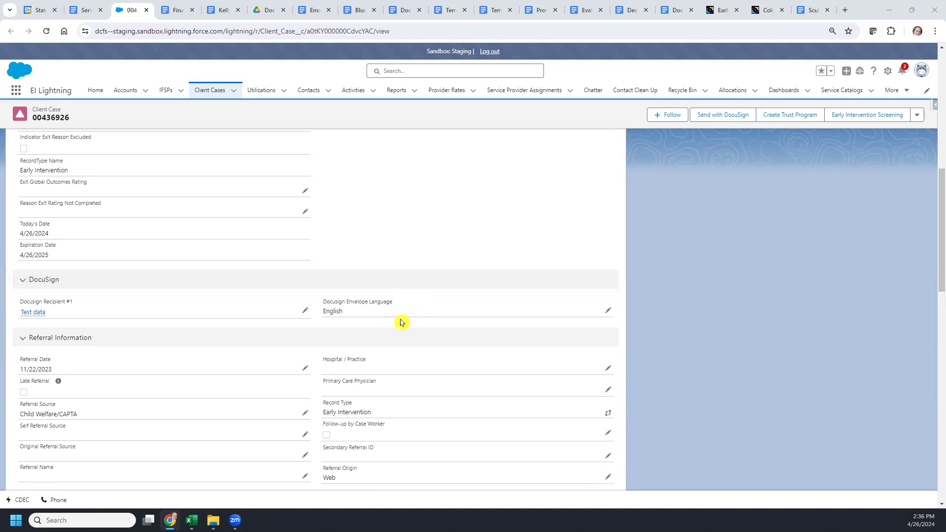
pyautogui.scroll(15, 401, 322)
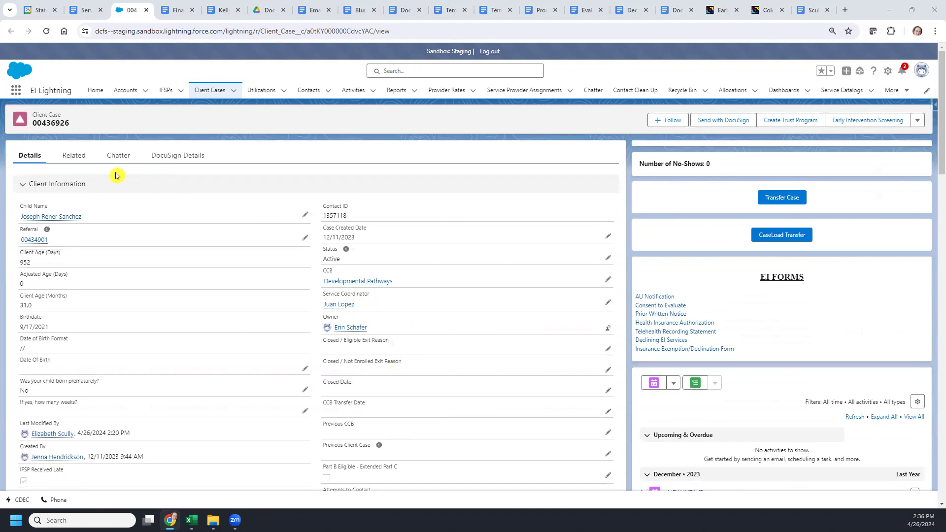
# Open the initial IFSP from the client case's related records and go to its IFSP Home page
pyautogui.click(72, 156)
pyautogui.moveTo(26, 319)
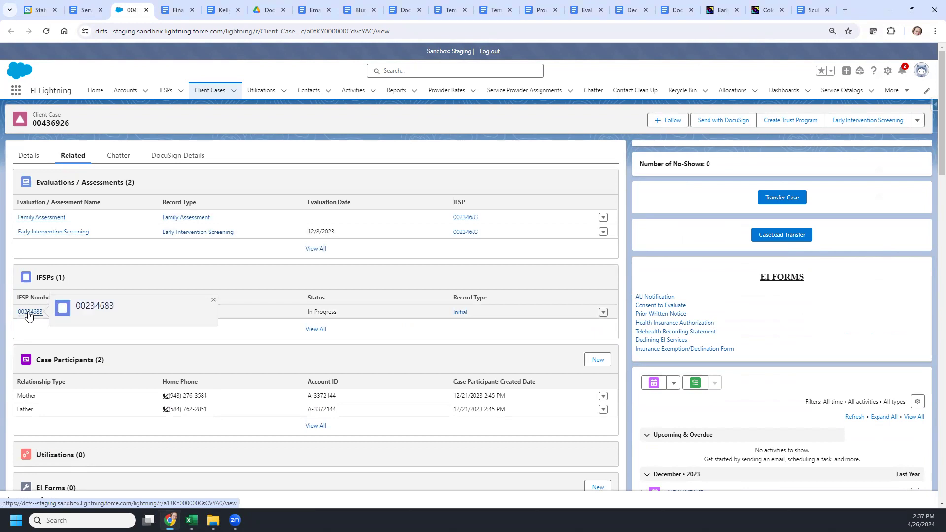
pyautogui.click(28, 313)
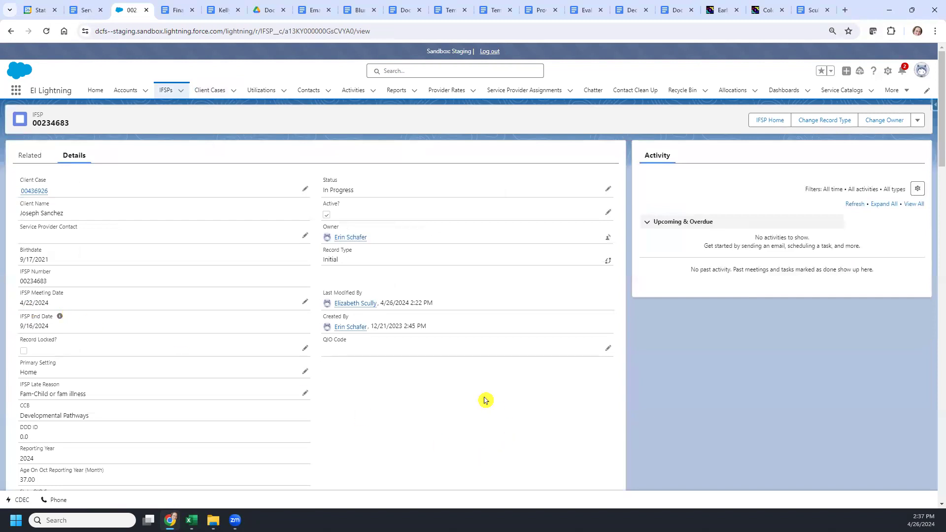
pyautogui.click(763, 123)
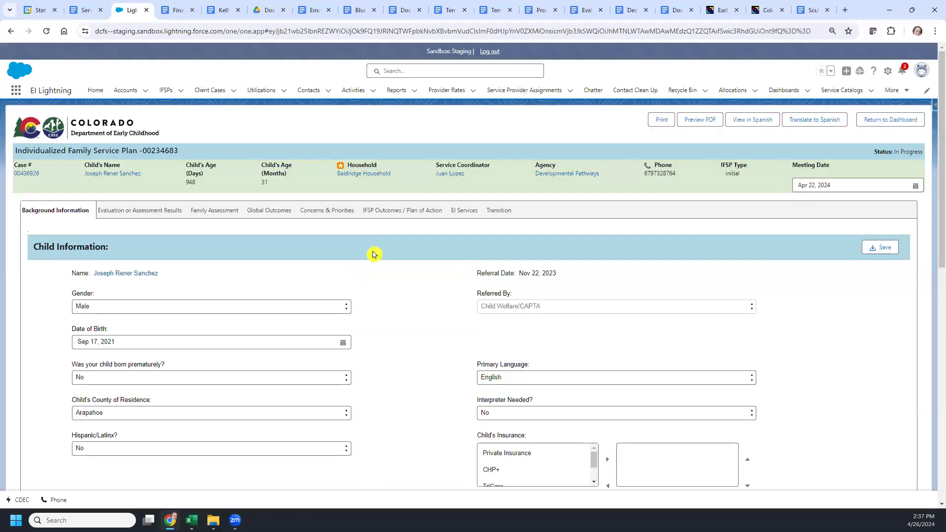
# Review the IFSP's EI Services section, including the service lines, primary setting, team members and parent initials field
pyautogui.click(459, 215)
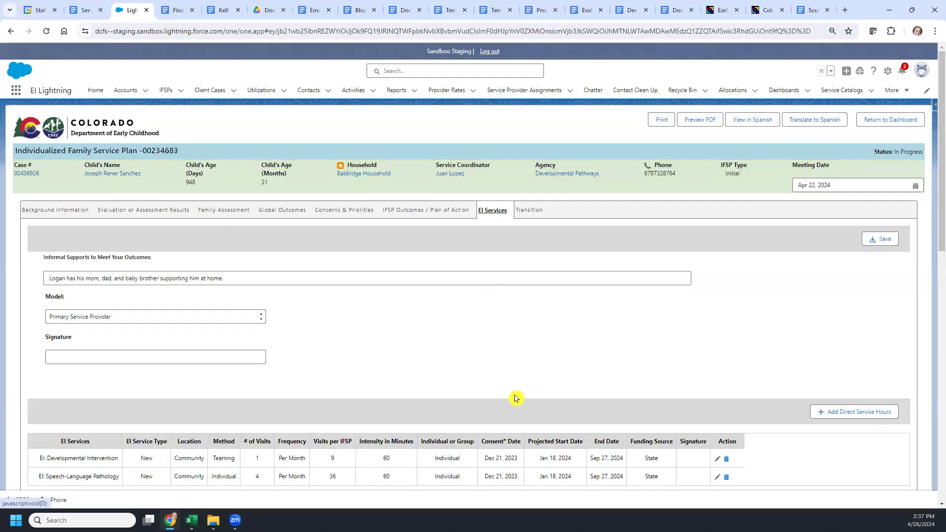
pyautogui.scroll(-1, 513, 395)
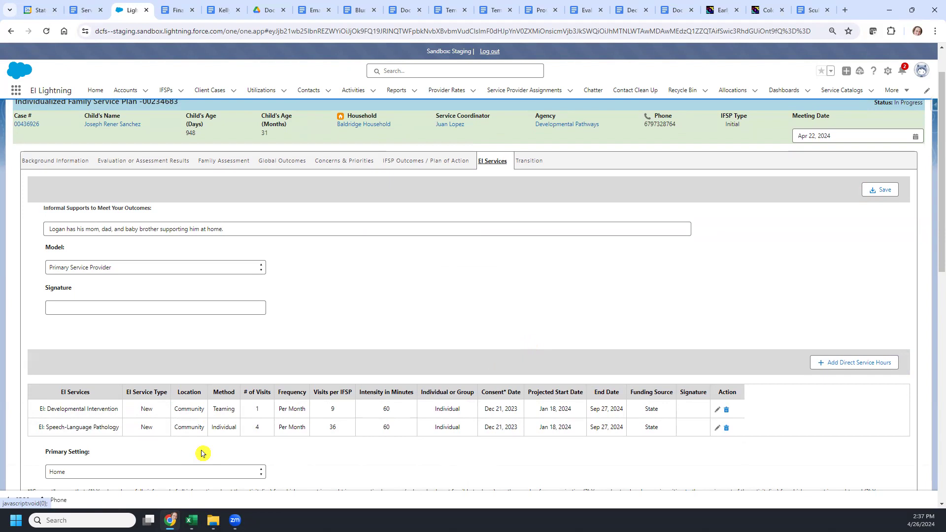
pyautogui.scroll(-3, 201, 453)
pyautogui.scroll(-3, 199, 451)
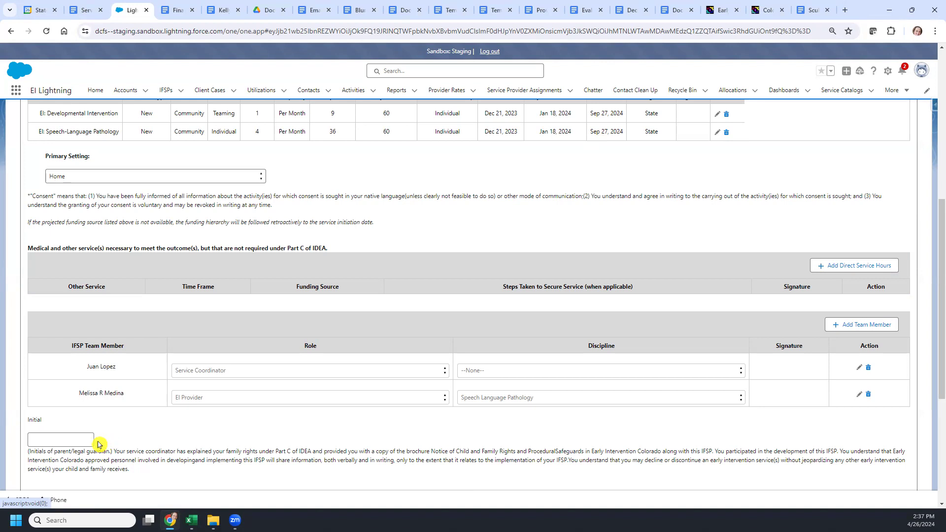
pyautogui.scroll(7, 628, 469)
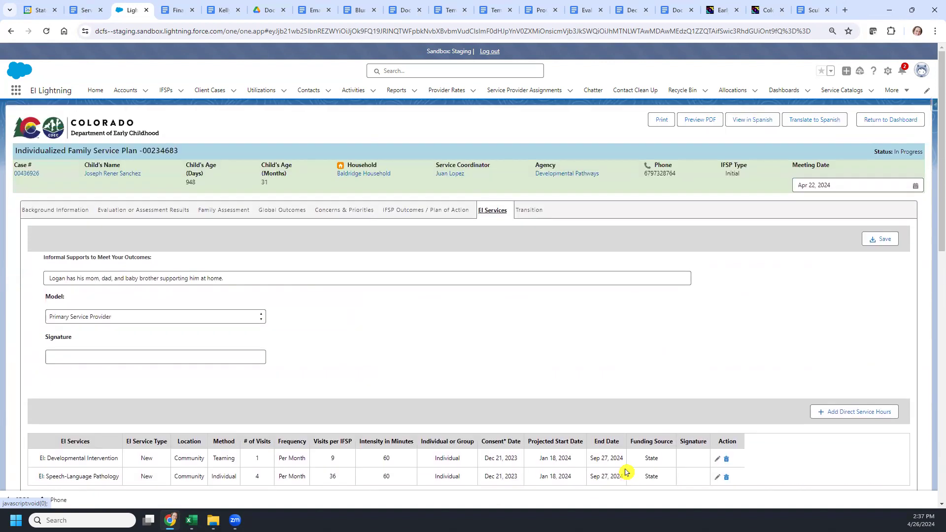
# Generate the IFSP's print copy for e-signatures, then refresh the plan and send it with DocuSign
pyautogui.click(661, 123)
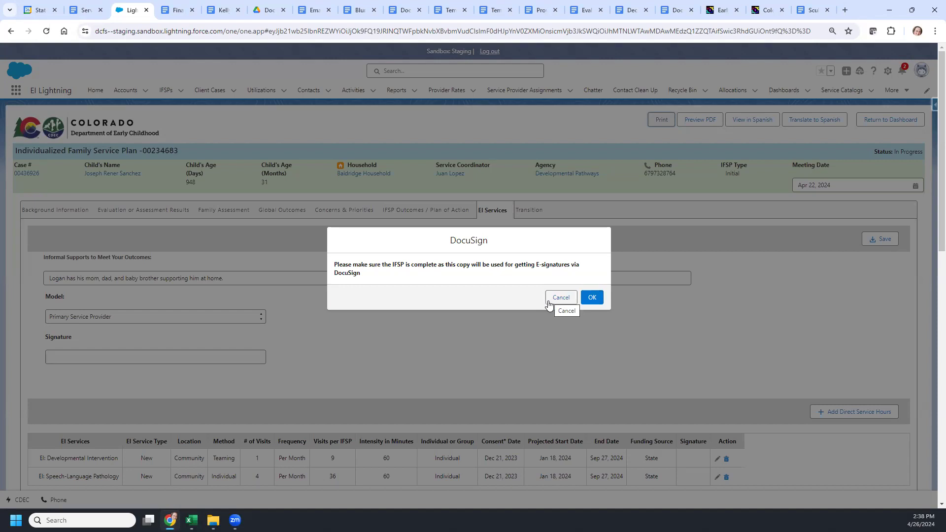
pyautogui.click(593, 297)
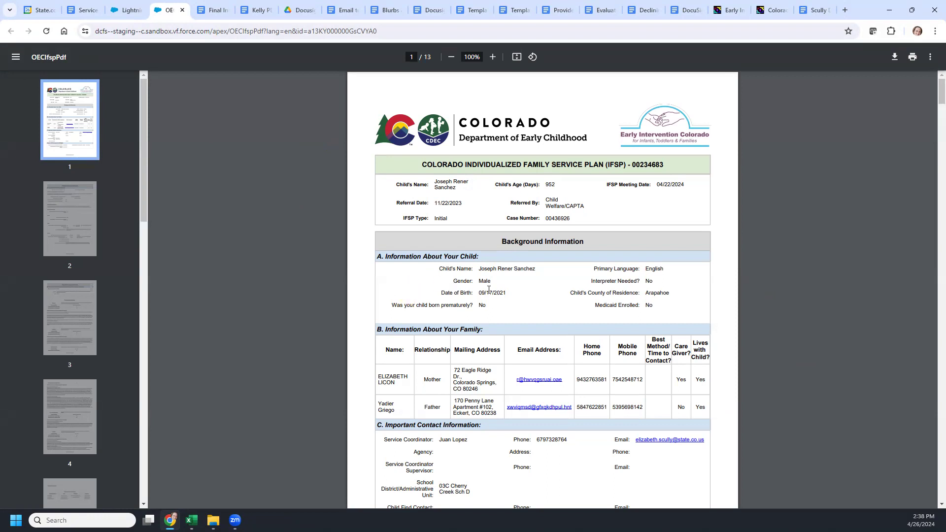
pyautogui.click(182, 10)
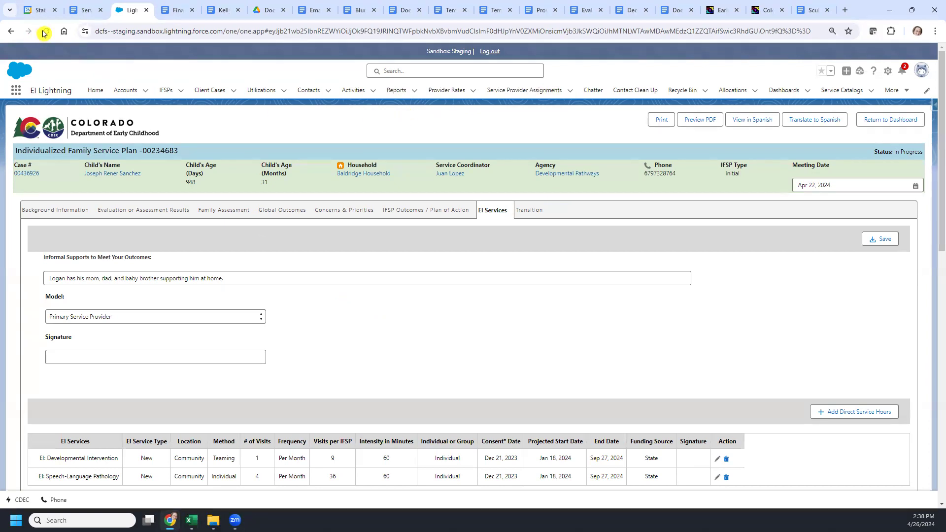
pyautogui.click(46, 31)
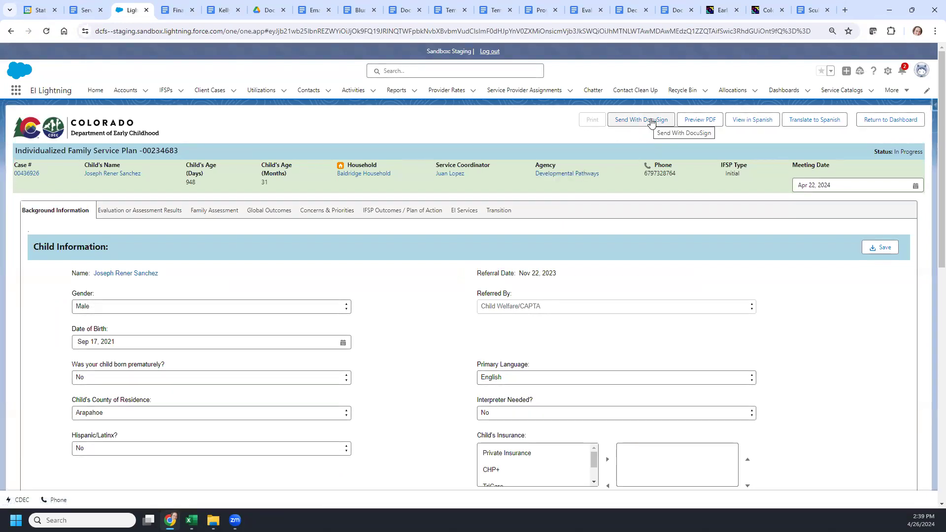
pyautogui.click(652, 120)
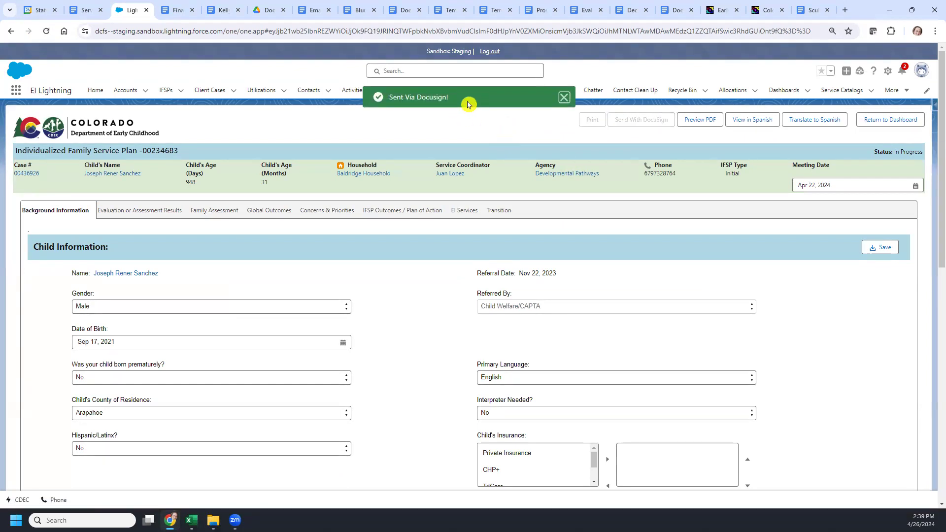
# Open the client case in a separate tab and expand the sent envelope in its DocuSign details
pyautogui.click(27, 173)
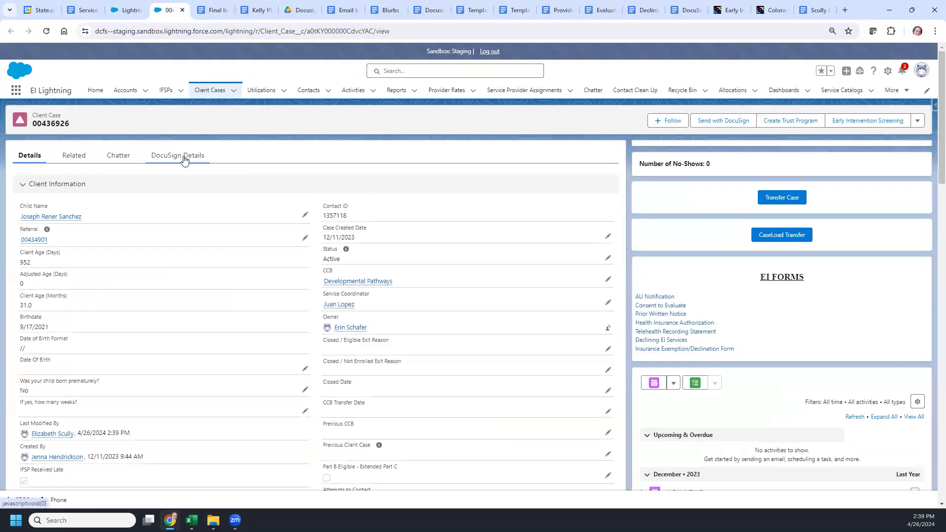
pyautogui.click(185, 157)
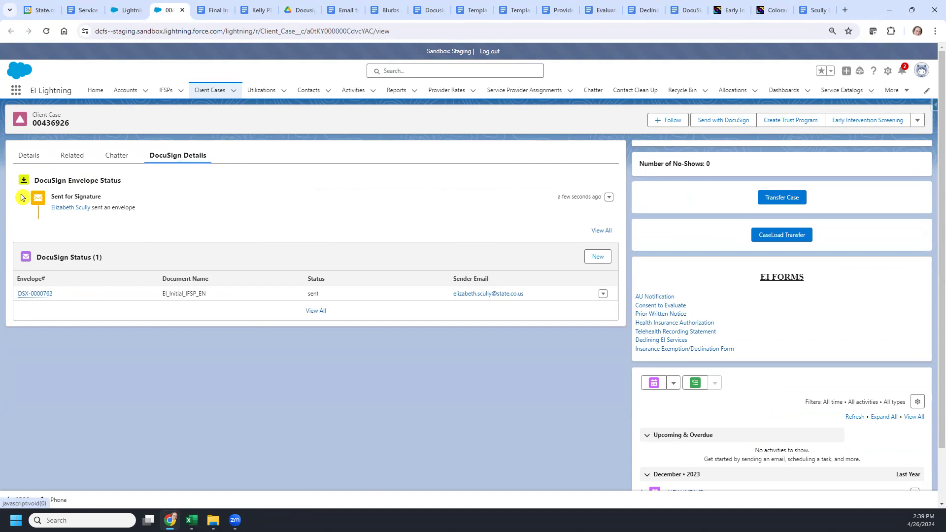
pyautogui.click(23, 200)
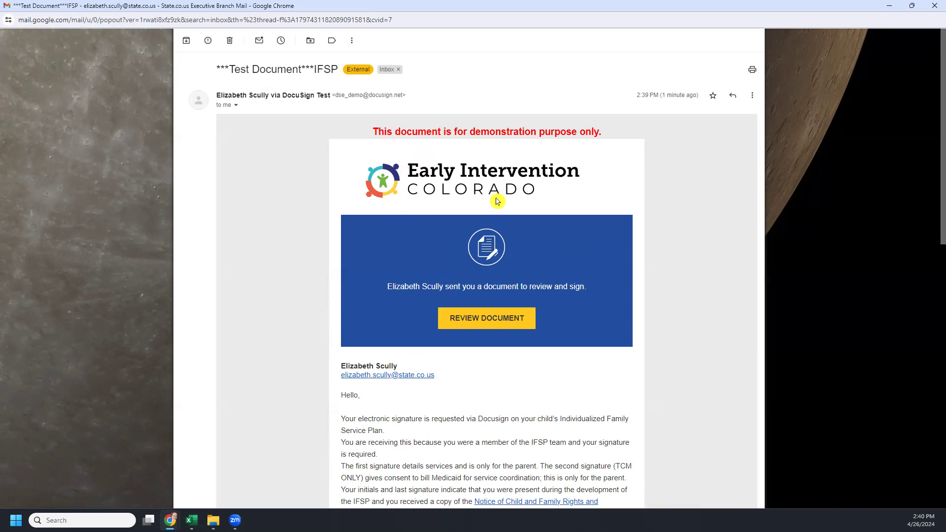
# Open the IFSP document from the signature request email and look over its first page in DocuSign
pyautogui.click(458, 322)
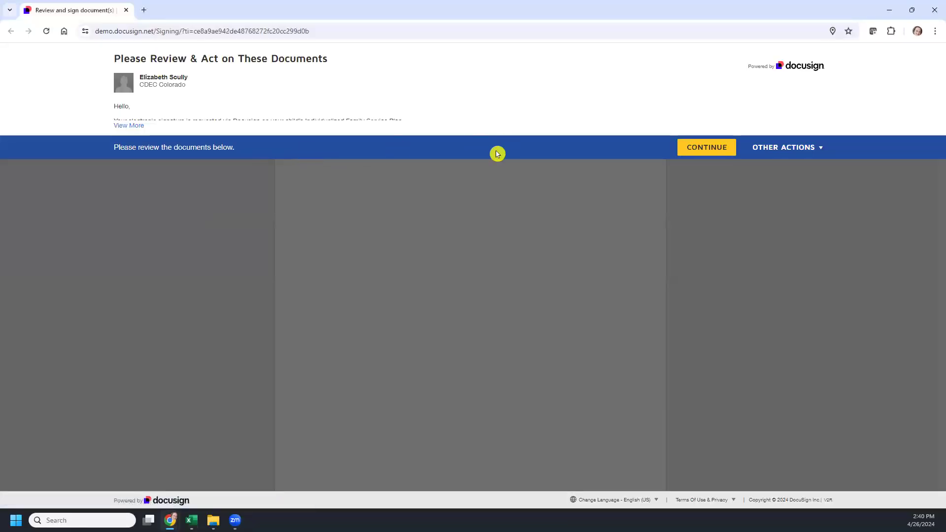
pyautogui.click(708, 158)
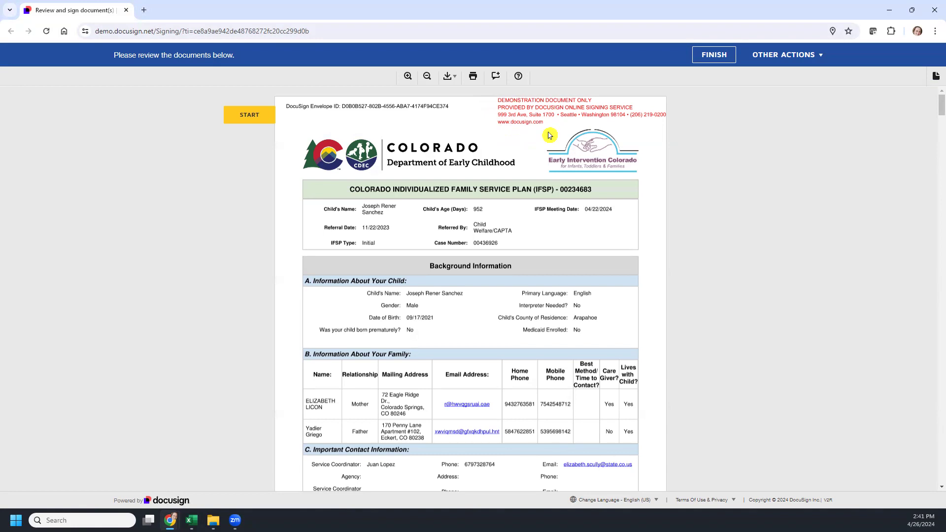
pyautogui.scroll(-4, 465, 164)
pyautogui.scroll(1, 463, 166)
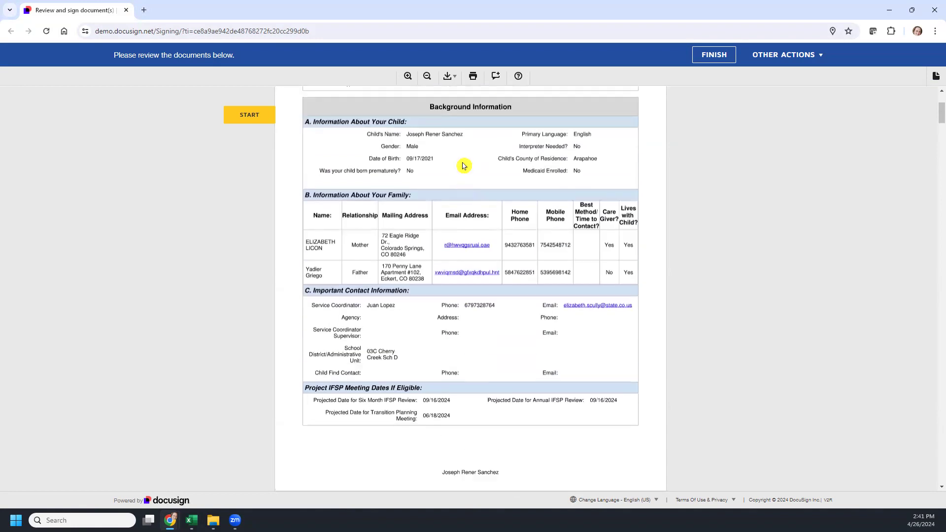
pyautogui.scroll(3, 463, 165)
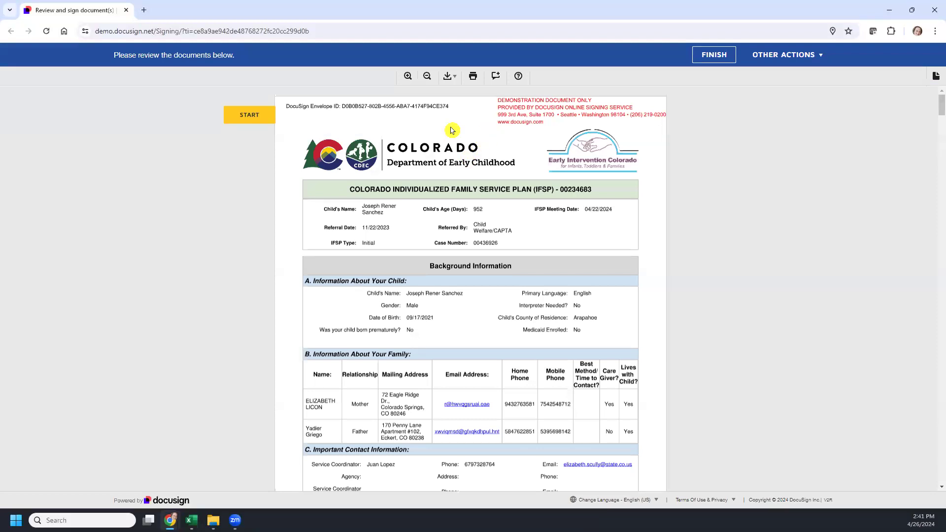
# Sign the IFSP in the service coordinator's signature field, finish without logging in, and close the DocuSign and email windows
pyautogui.click(241, 117)
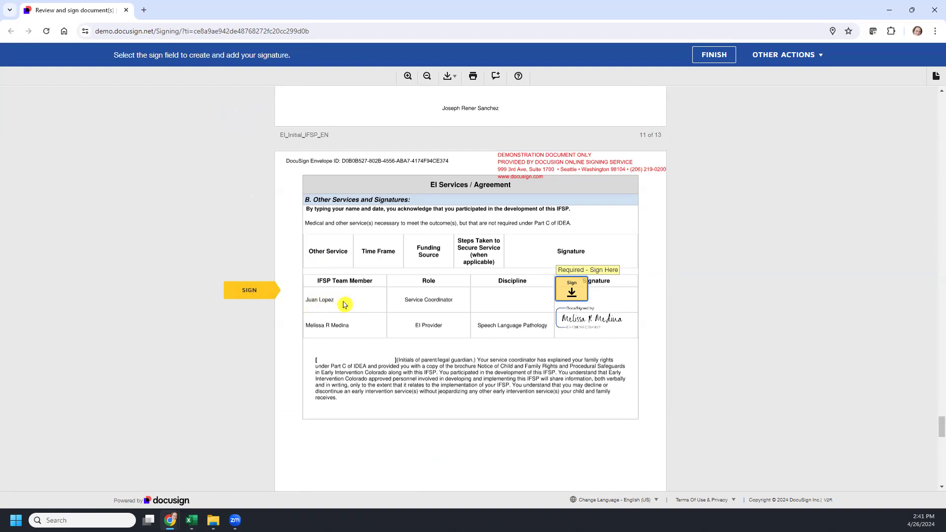
pyautogui.click(571, 292)
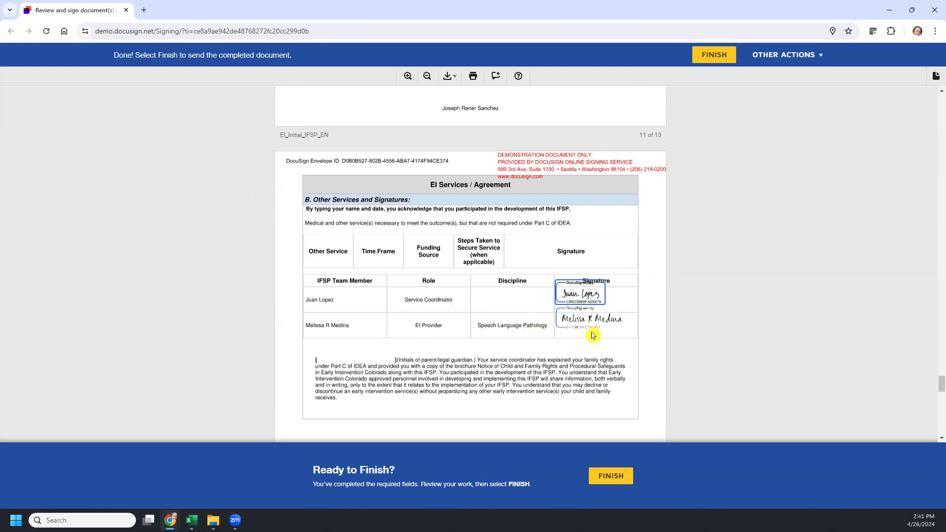
pyautogui.click(611, 478)
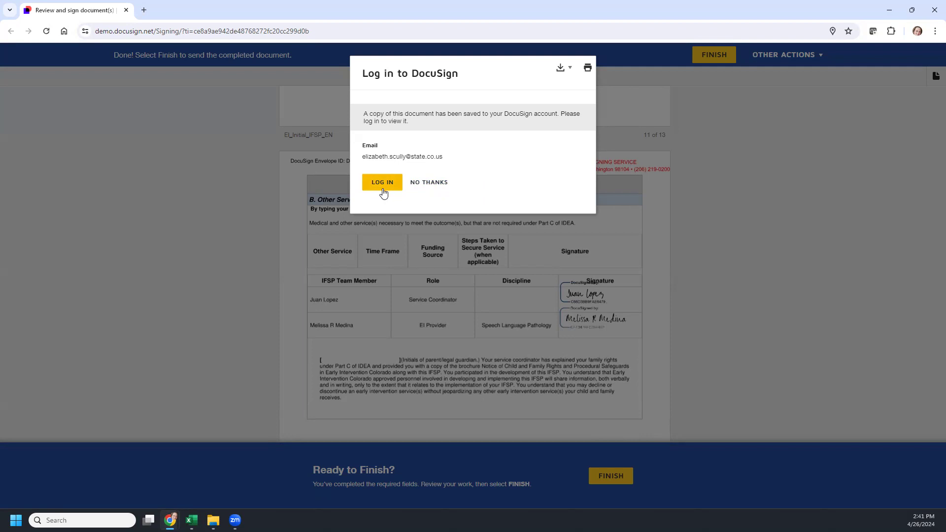
pyautogui.click(434, 182)
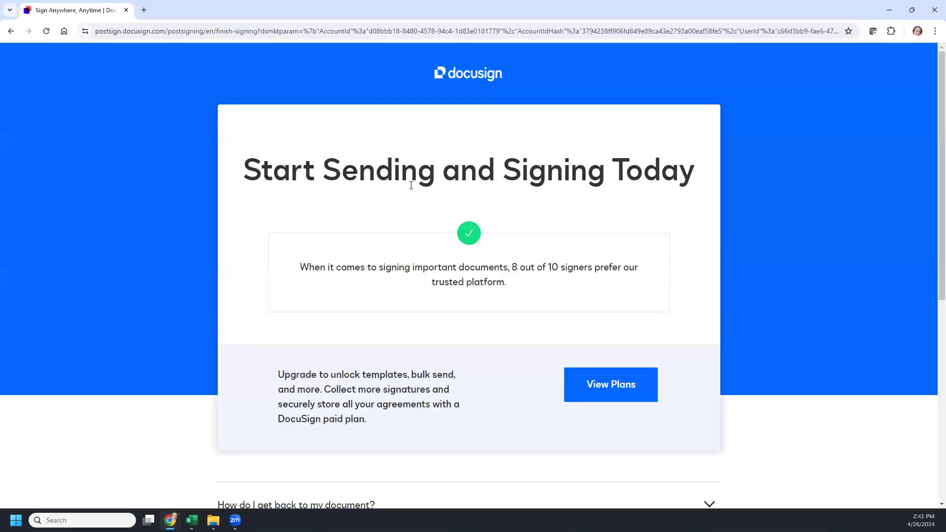
pyautogui.click(934, 10)
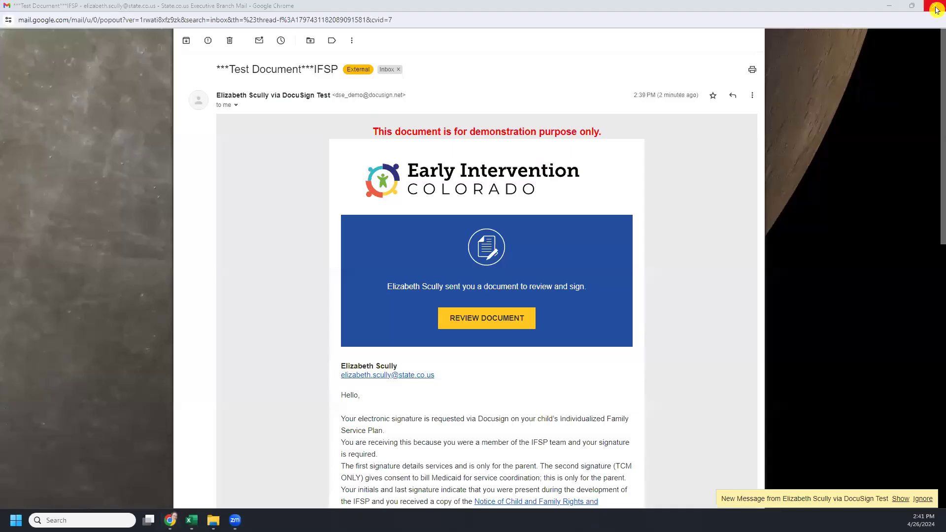
pyautogui.click(935, 7)
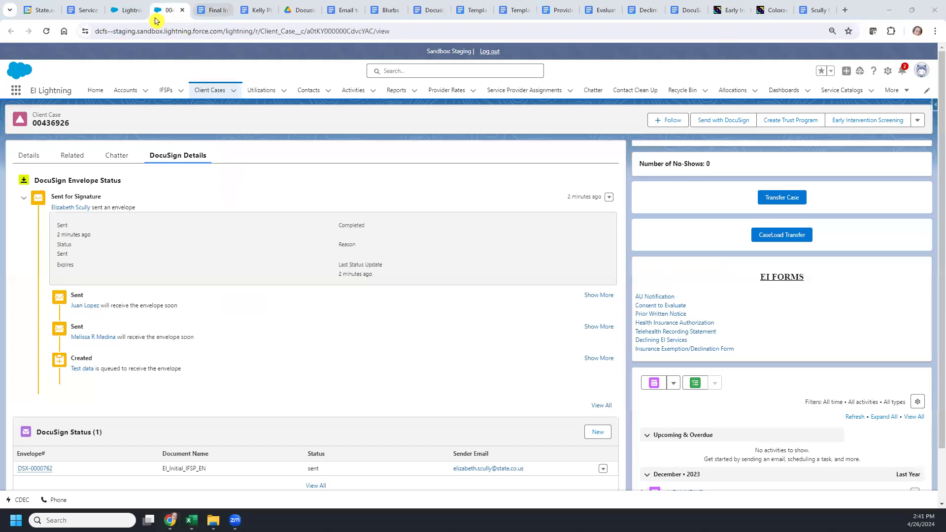
# Refresh the client case in its own window and check the files and DocuSign status among its related records
pyautogui.moveTo(168, 10); pyautogui.dragTo(542, 1)
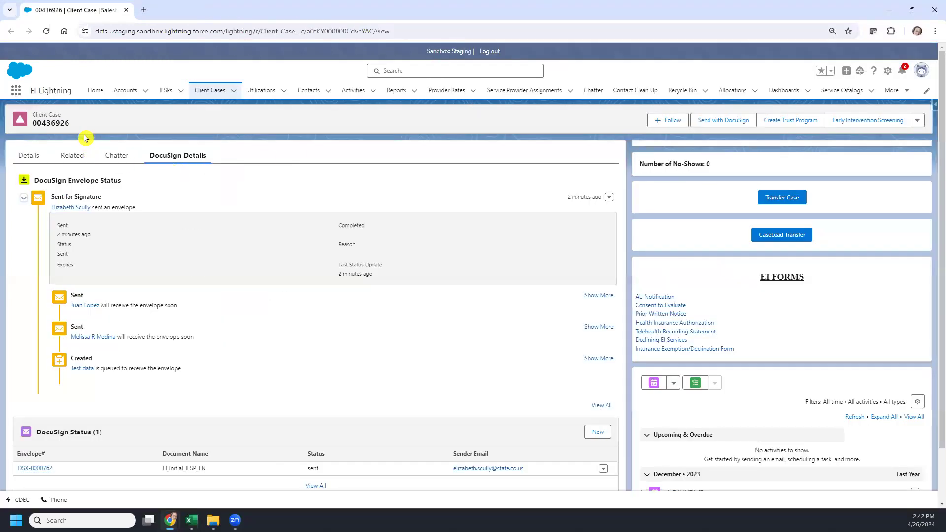
pyautogui.click(47, 31)
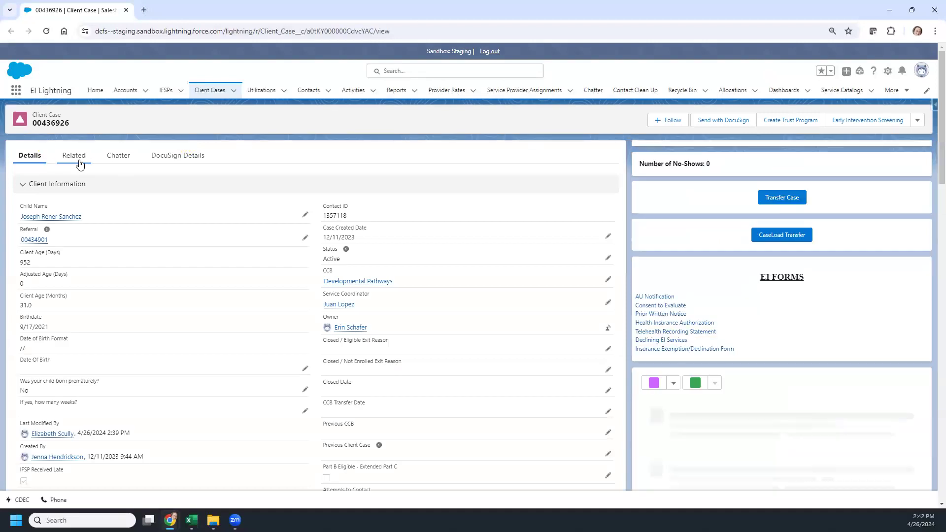
pyautogui.click(76, 156)
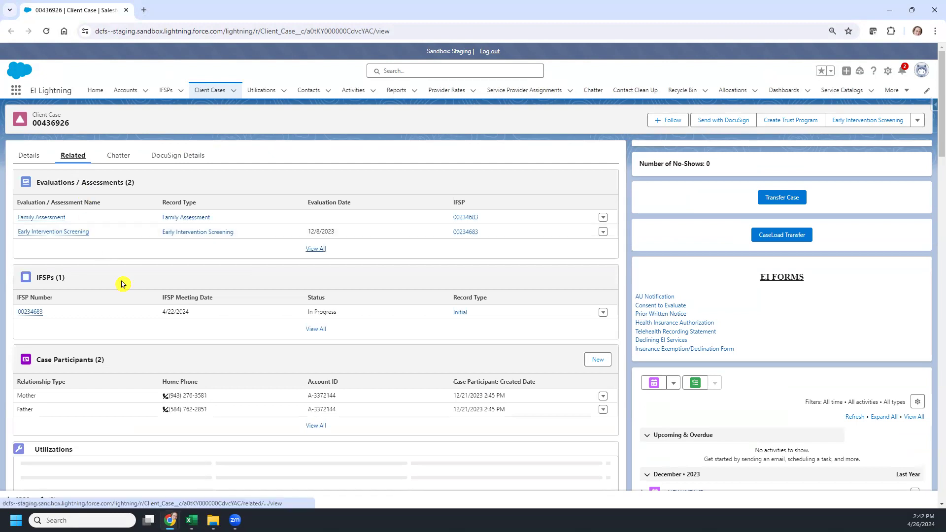
pyautogui.scroll(-10, 127, 282)
pyautogui.scroll(-6, 127, 282)
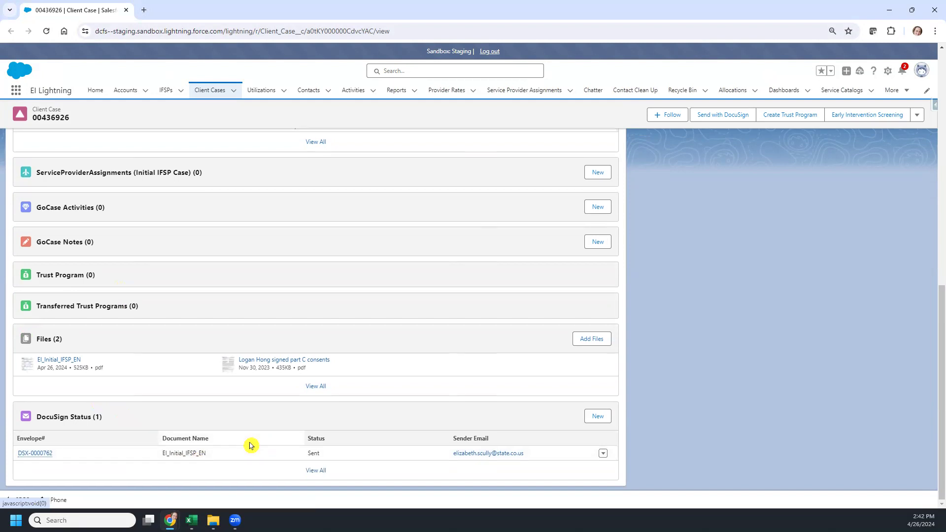
pyautogui.scroll(6, 250, 445)
pyautogui.scroll(4, 247, 442)
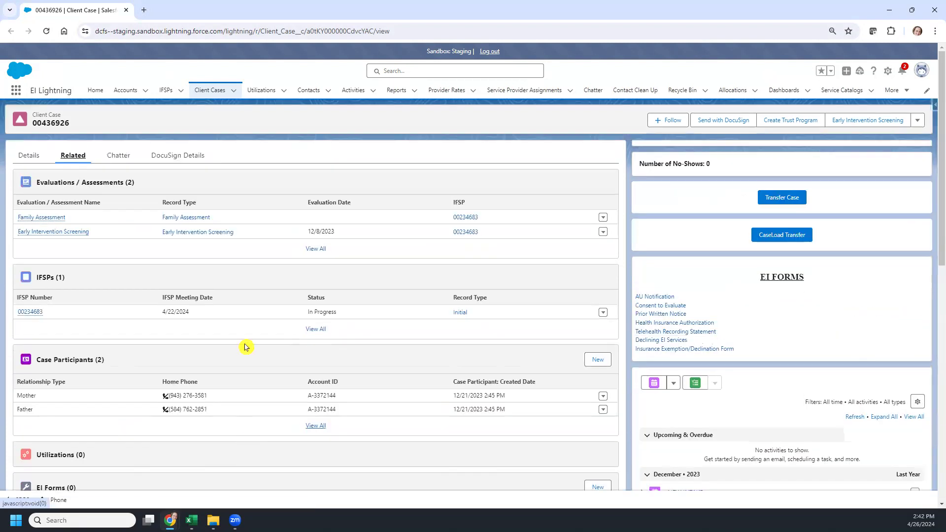
# Expand the envelope in the refreshed case's DocuSign details to check each signer's status
pyautogui.click(187, 158)
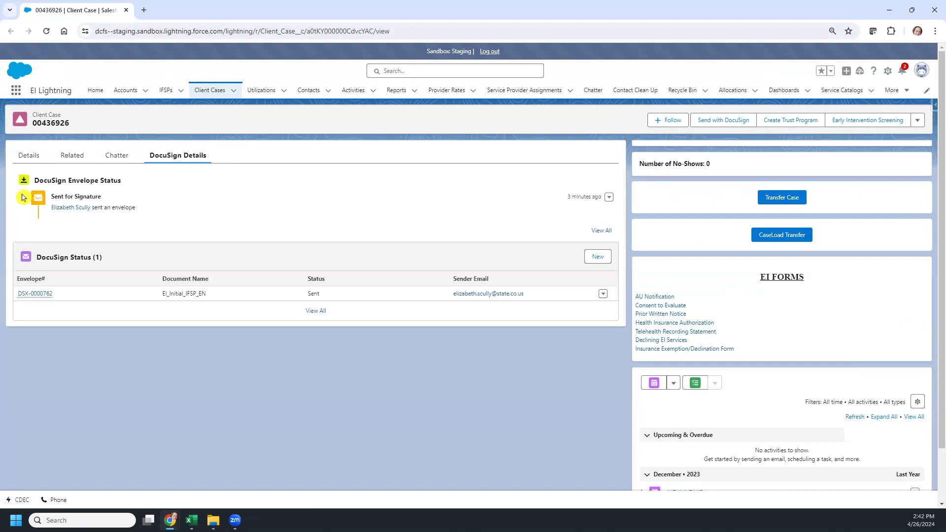
pyautogui.click(24, 198)
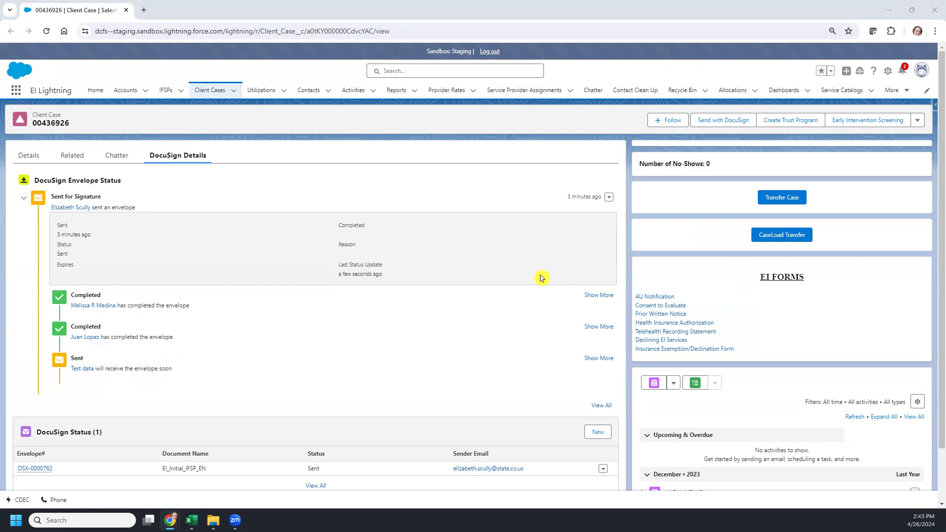
# Open the IFSP from the parent's signature request email in a maximized window, continue to the document and look through its pages
pyautogui.hotkey('alt', 'Tab')
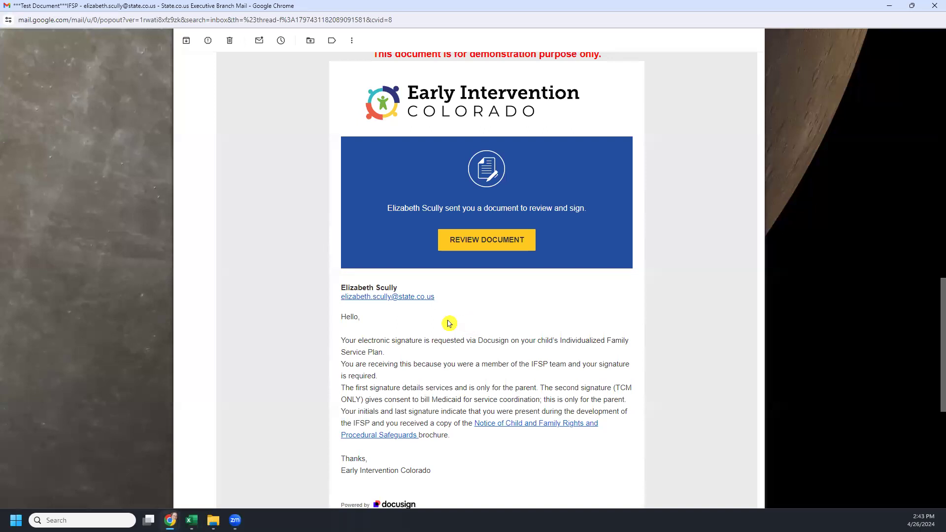
pyautogui.click(477, 242)
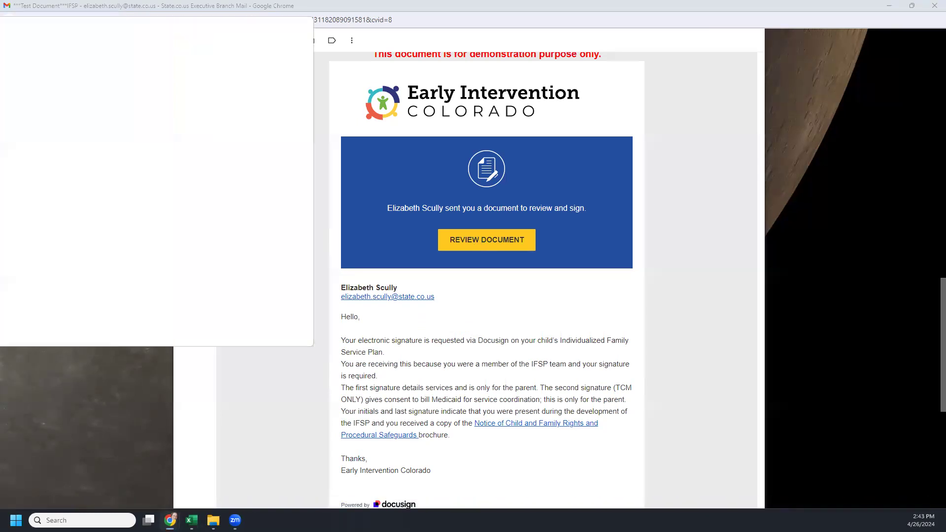
pyautogui.moveTo(0, 26); pyautogui.dragTo(2, 26)
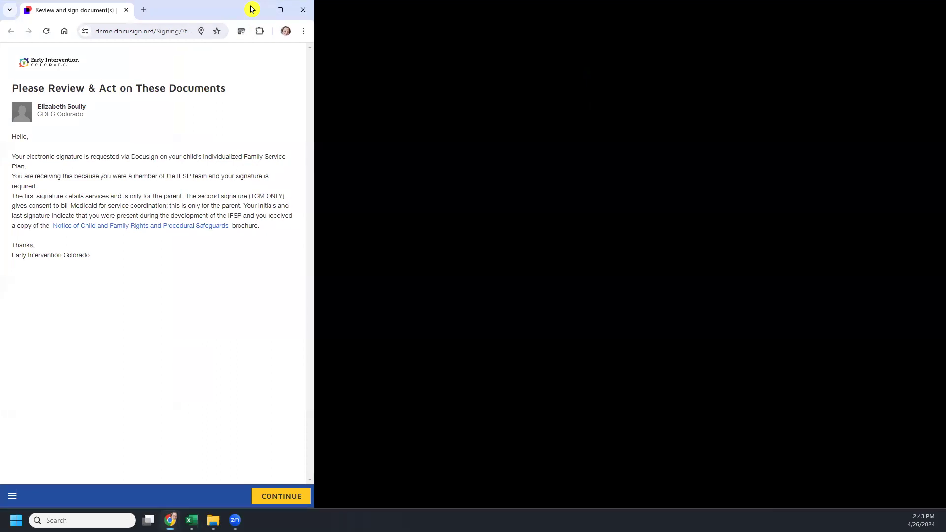
pyautogui.click(281, 10)
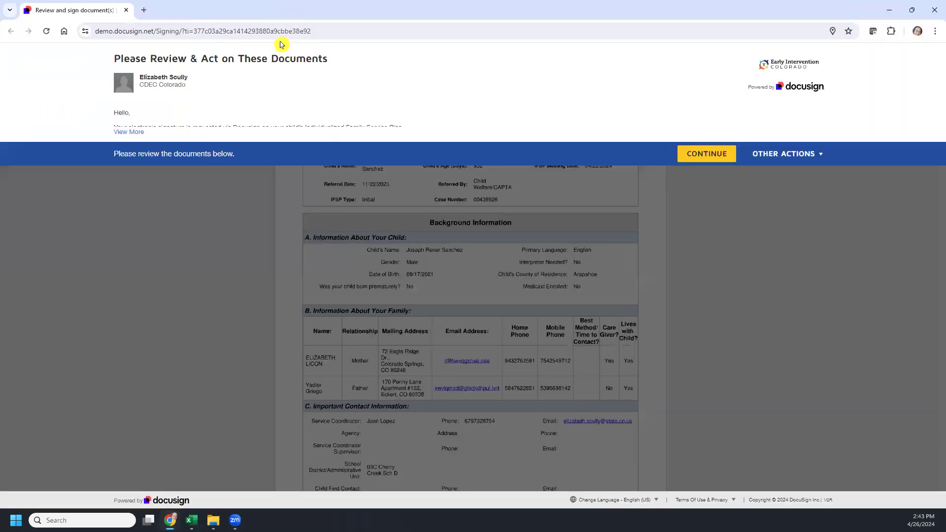
pyautogui.click(707, 155)
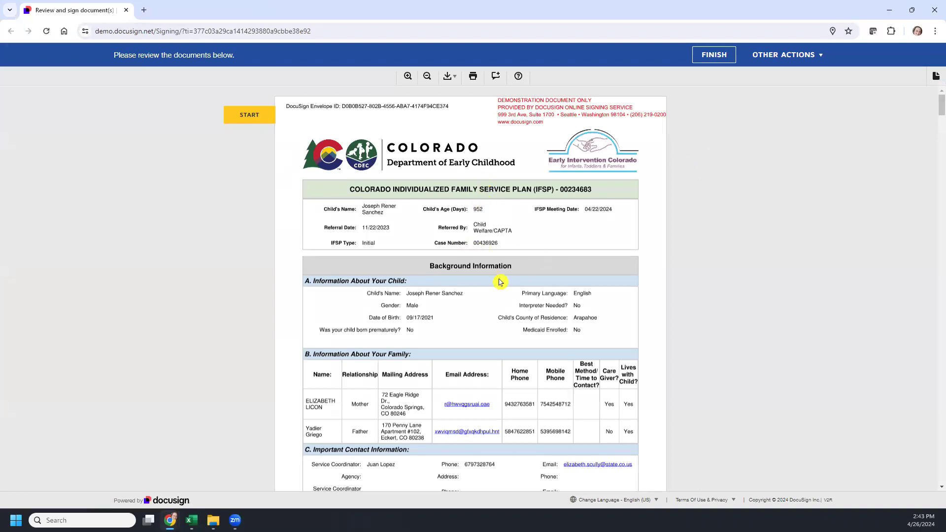
pyautogui.scroll(-20, 486, 323)
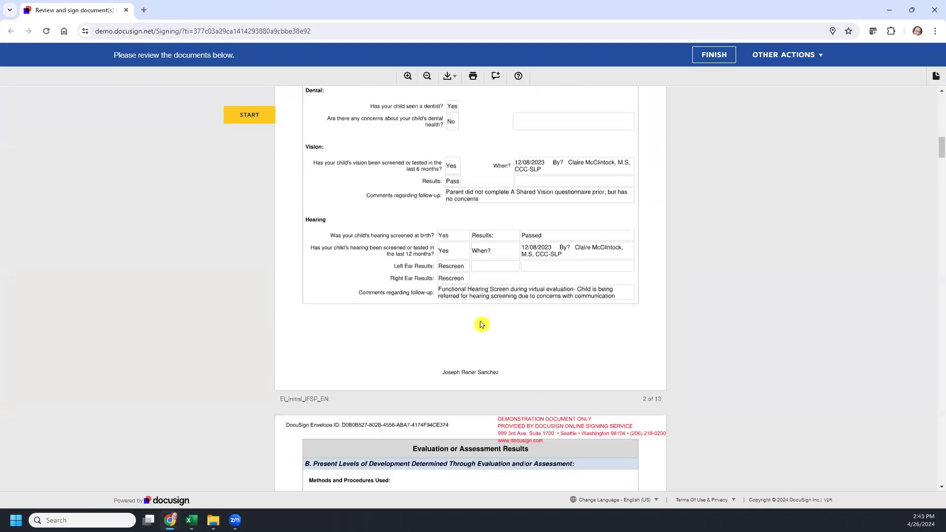
pyautogui.scroll(-12, 481, 325)
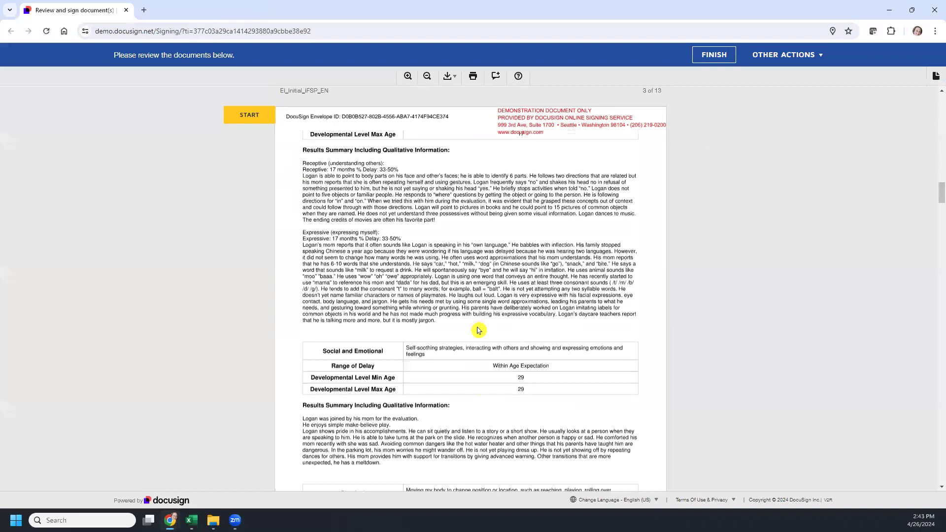
pyautogui.scroll(-20, 479, 328)
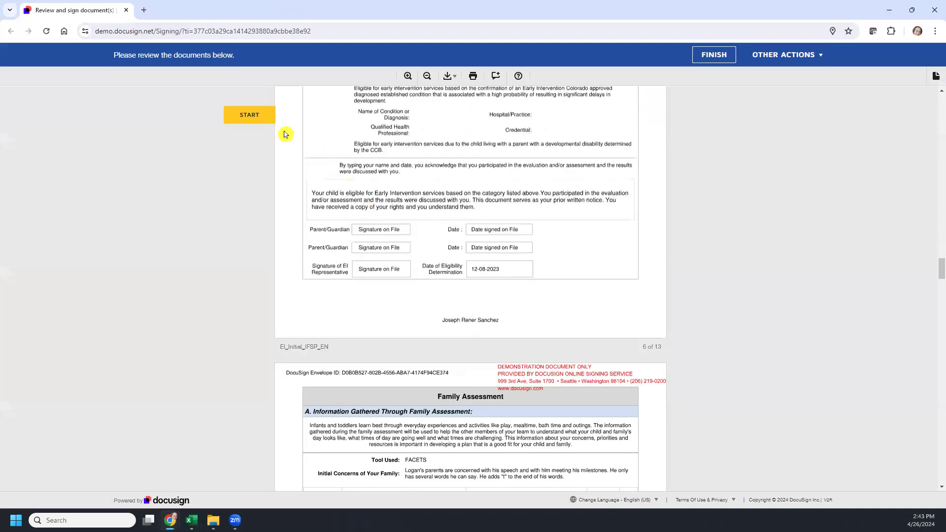
# Sign as the parent for both listed early intervention services and in the parent/legal guardian initials field
pyautogui.click(249, 118)
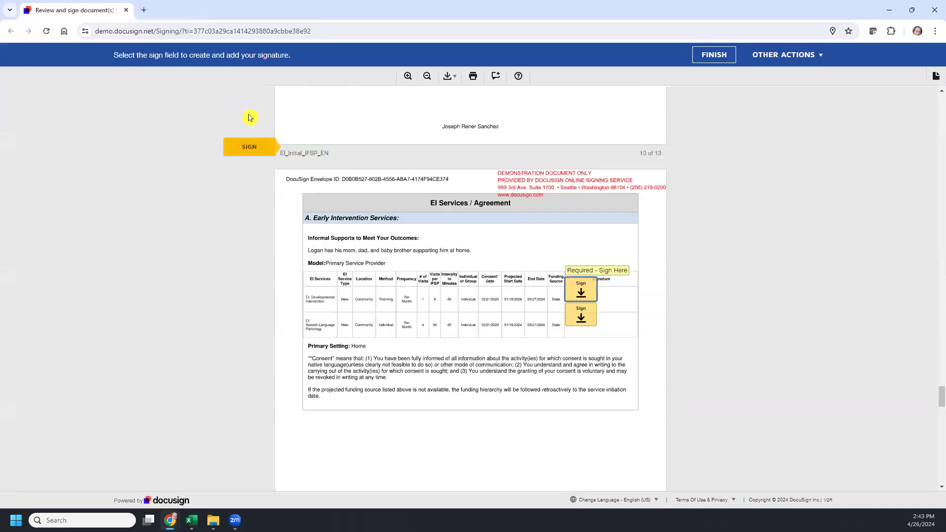
pyautogui.click(580, 294)
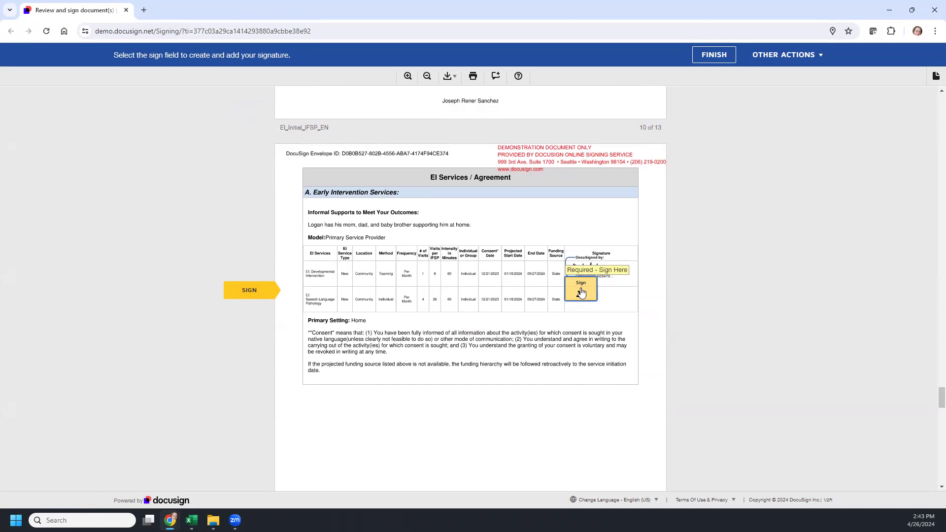
pyautogui.click(582, 293)
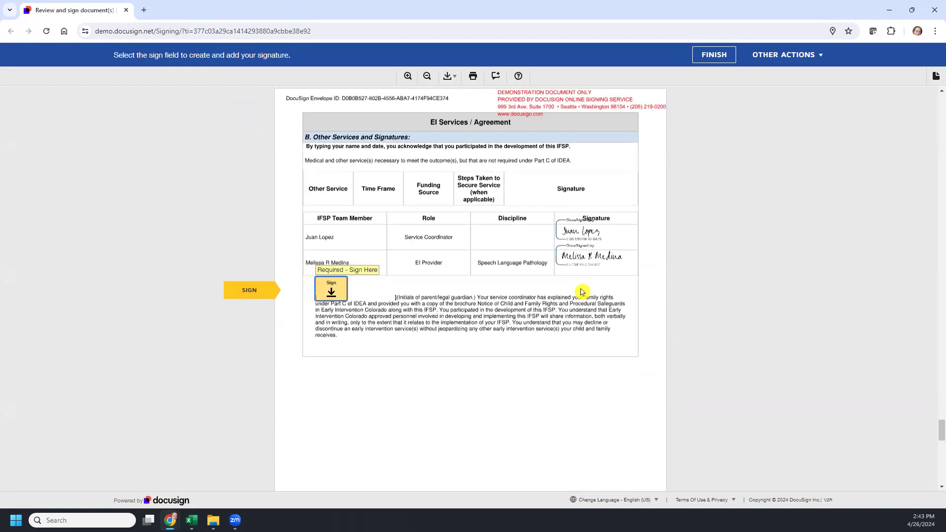
pyautogui.scroll(12, 581, 292)
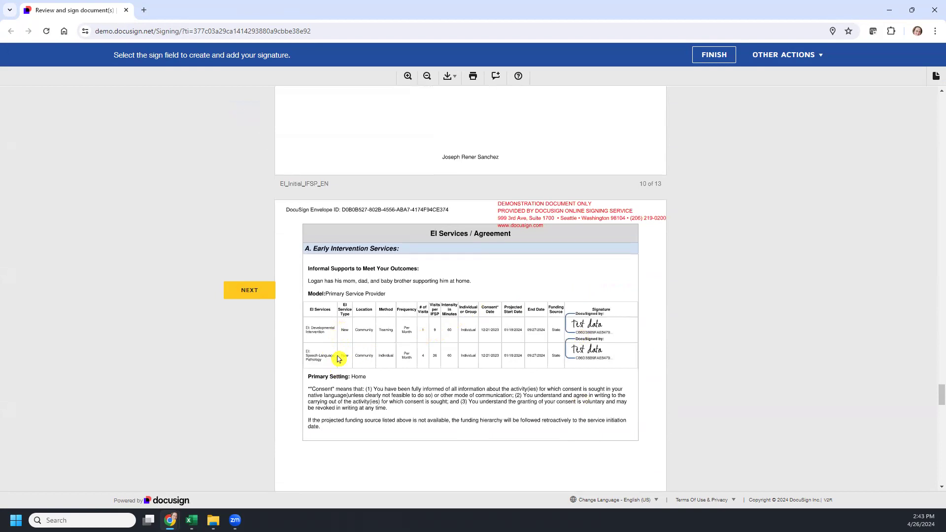
pyautogui.scroll(-12, 364, 341)
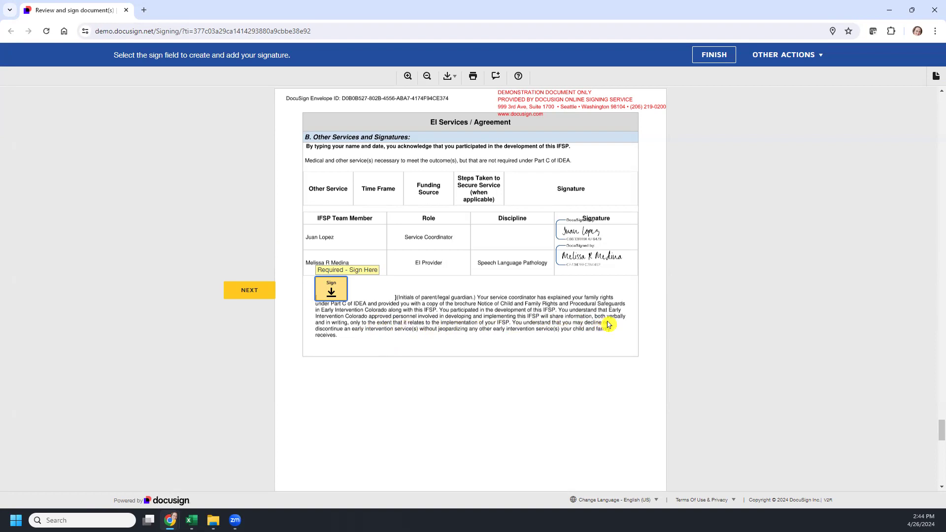
pyautogui.click(330, 293)
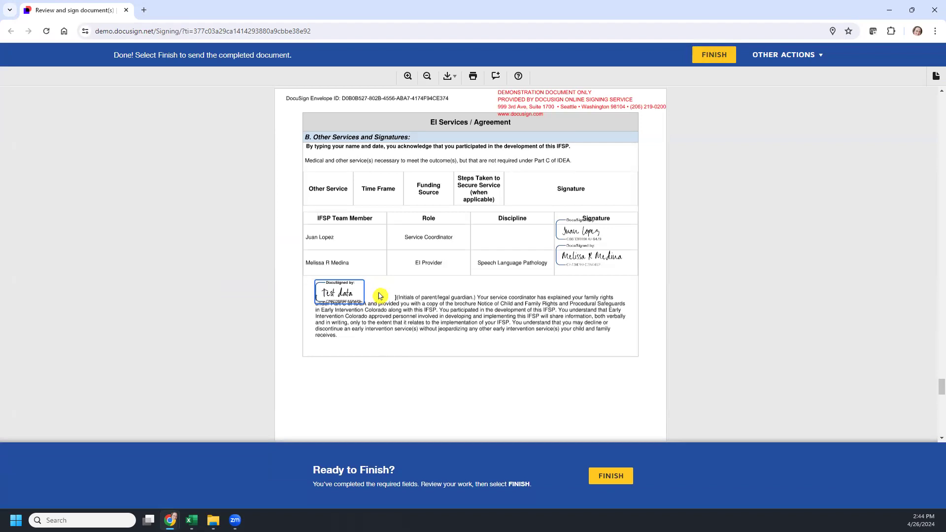
# Finish the parent's signing without logging in to DocuSign, and close the DocuSign and email windows
pyautogui.click(605, 480)
pyautogui.click(606, 479)
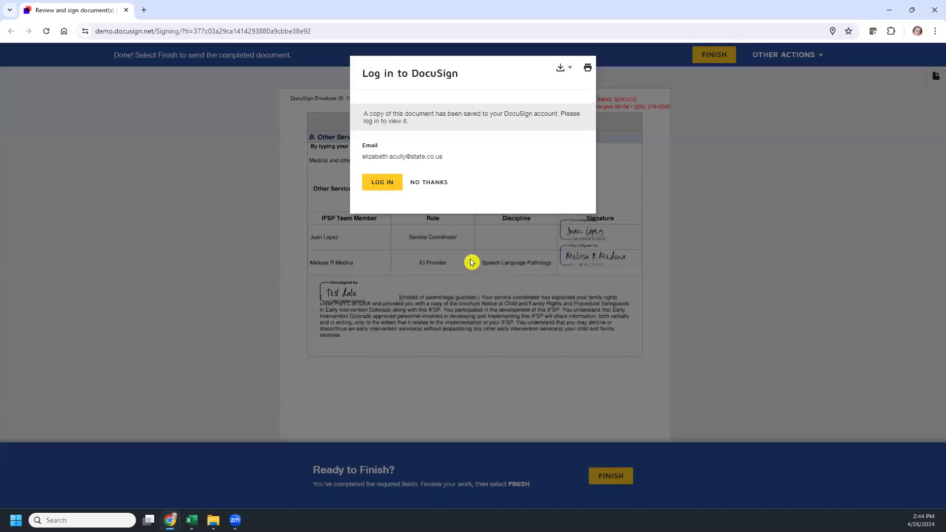
pyautogui.click(427, 182)
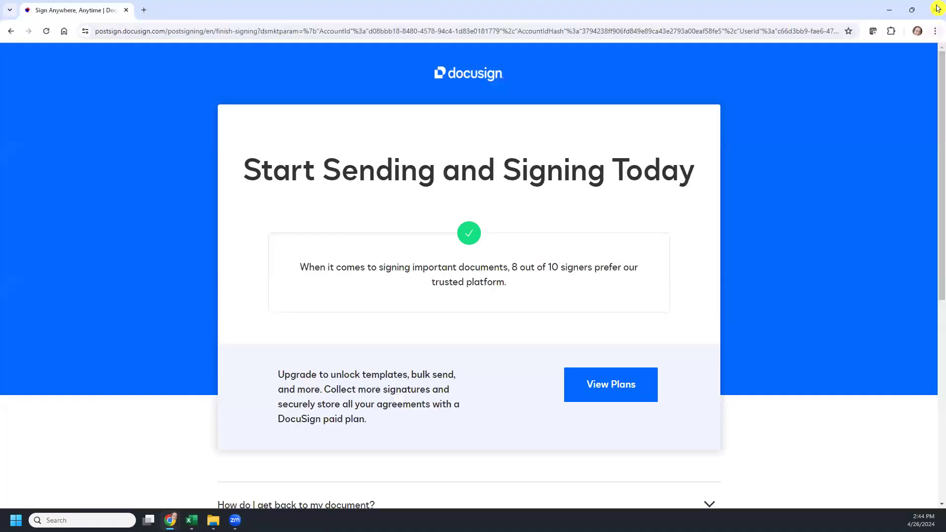
pyautogui.click(938, 8)
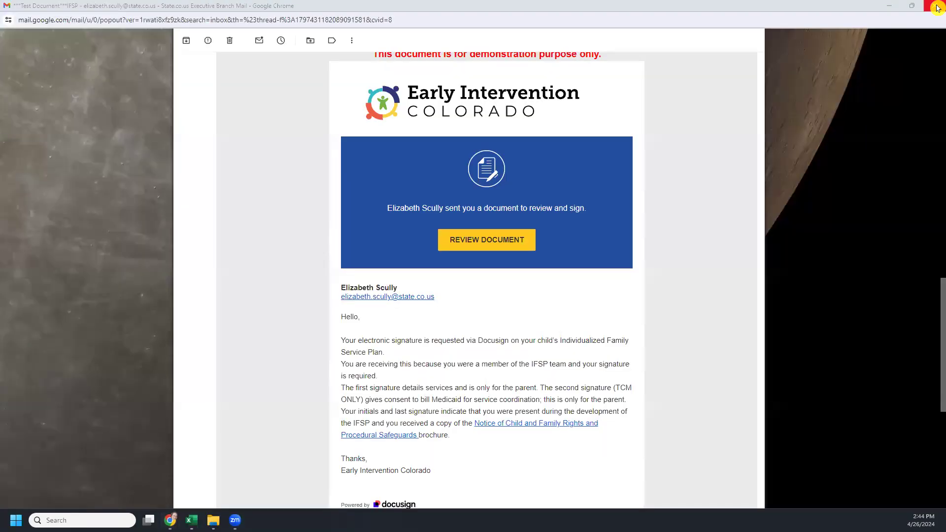
pyautogui.click(938, 8)
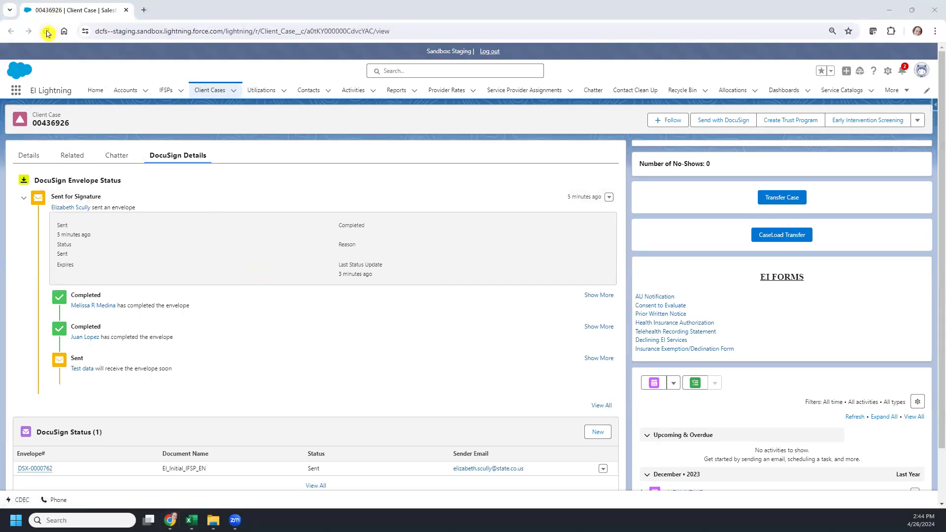
# Refresh the client case and check its DocuSign envelope status and the files among its related records
pyautogui.click(71, 155)
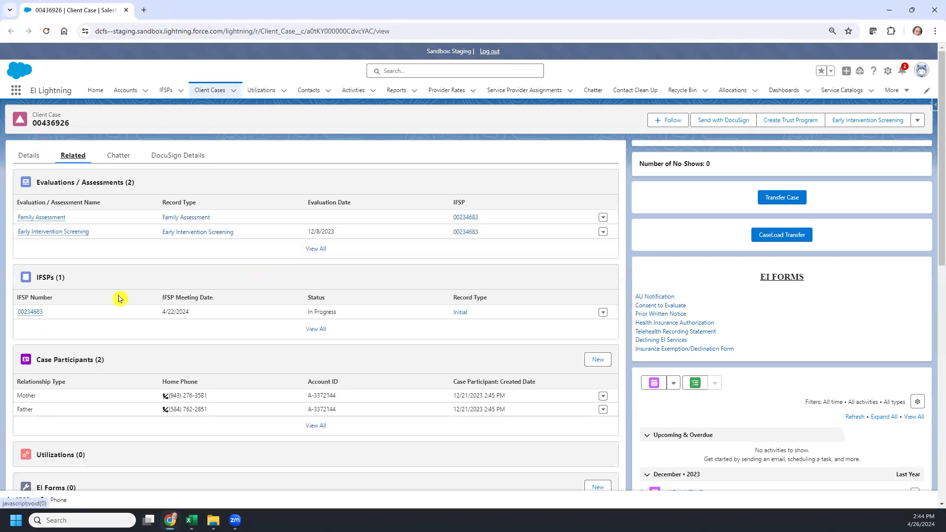
pyautogui.scroll(-15, 123, 286)
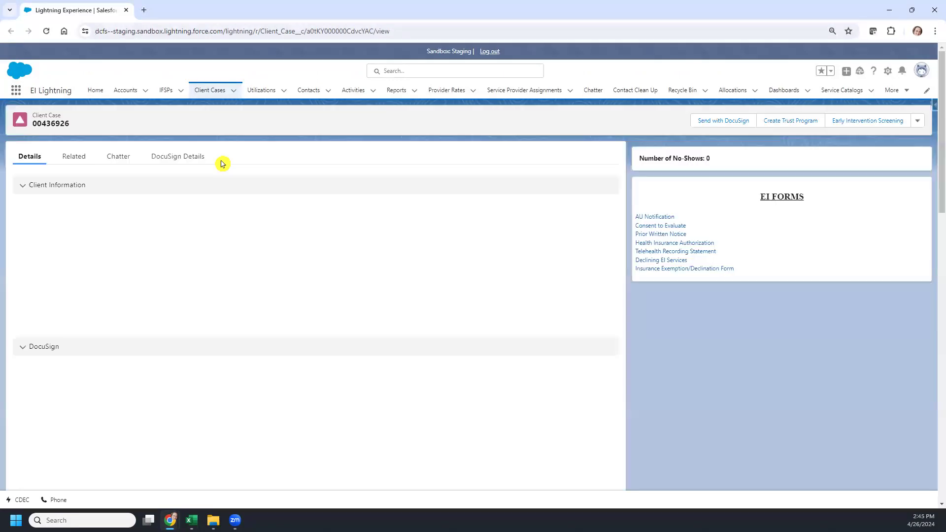
pyautogui.click(175, 156)
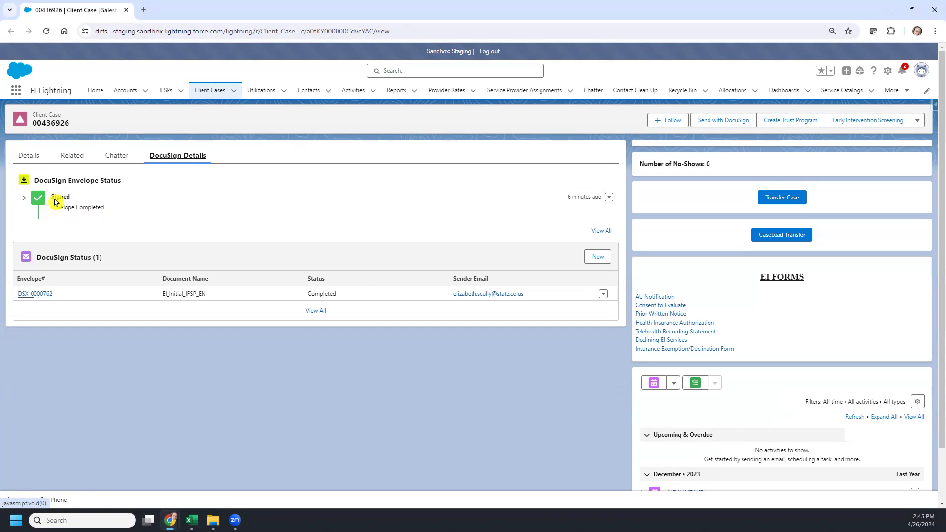
pyautogui.click(72, 156)
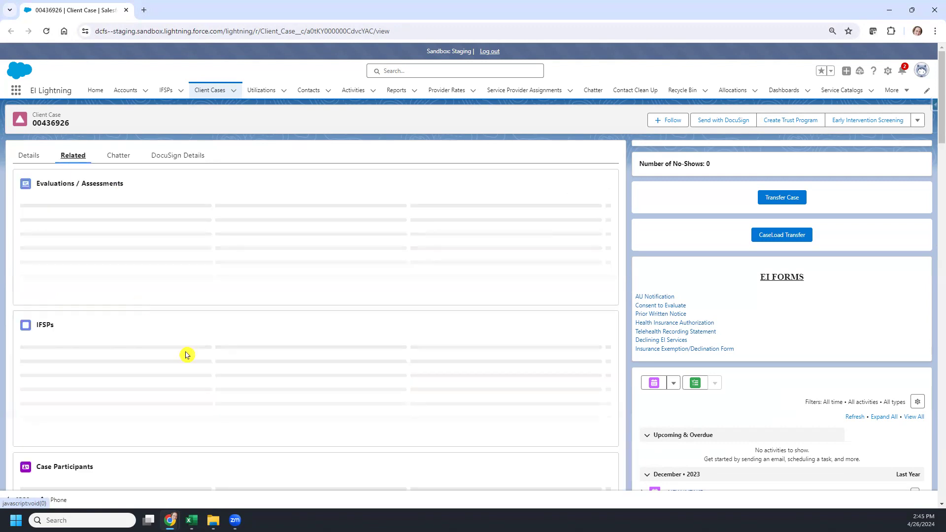
pyautogui.scroll(-5, 179, 355)
pyautogui.scroll(-5, 178, 356)
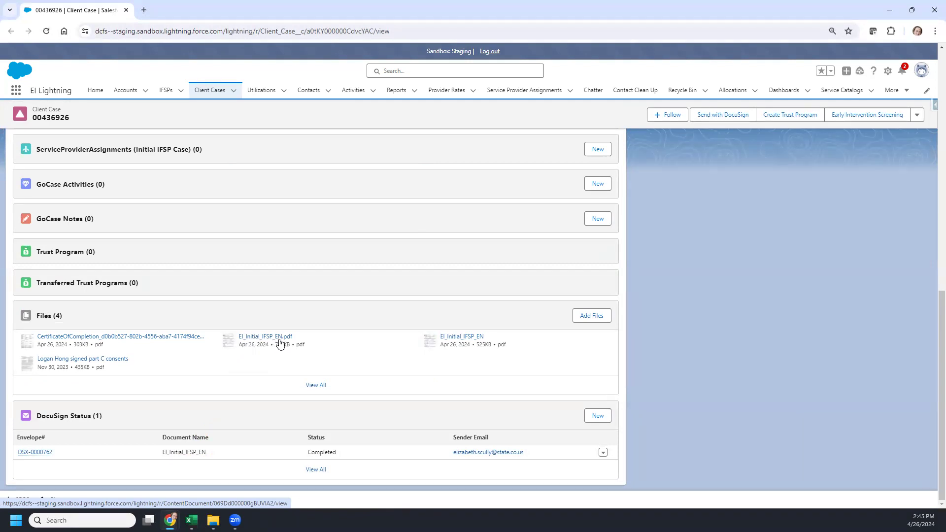
# Preview EI_Initial_IFSP_EN.pdf from the case's files, check the signatures on pages 11 and 12, and close the preview
pyautogui.click(247, 339)
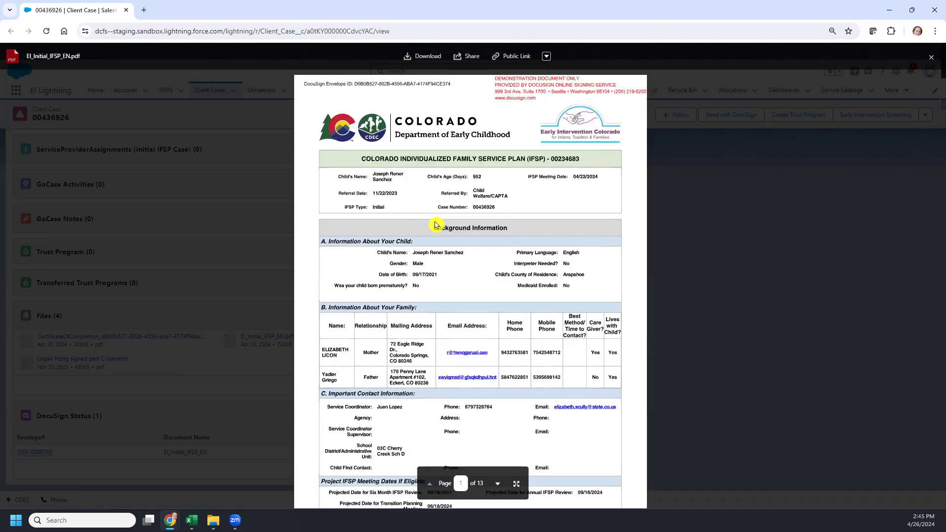
pyautogui.scroll(-12, 419, 226)
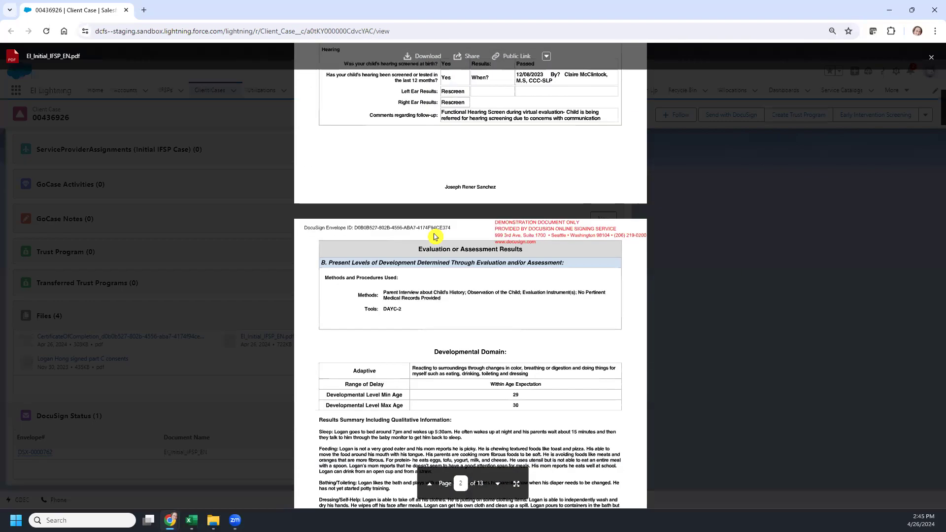
pyautogui.scroll(-20, 435, 237)
pyautogui.scroll(-20, 427, 247)
pyautogui.scroll(-20, 427, 247)
pyautogui.scroll(-5, 427, 244)
pyautogui.scroll(3, 427, 245)
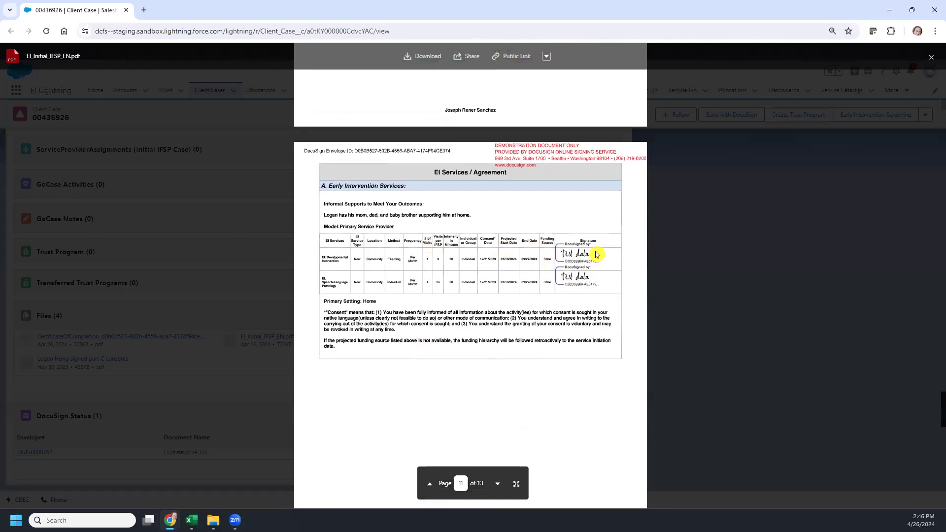
pyautogui.scroll(-8, 591, 281)
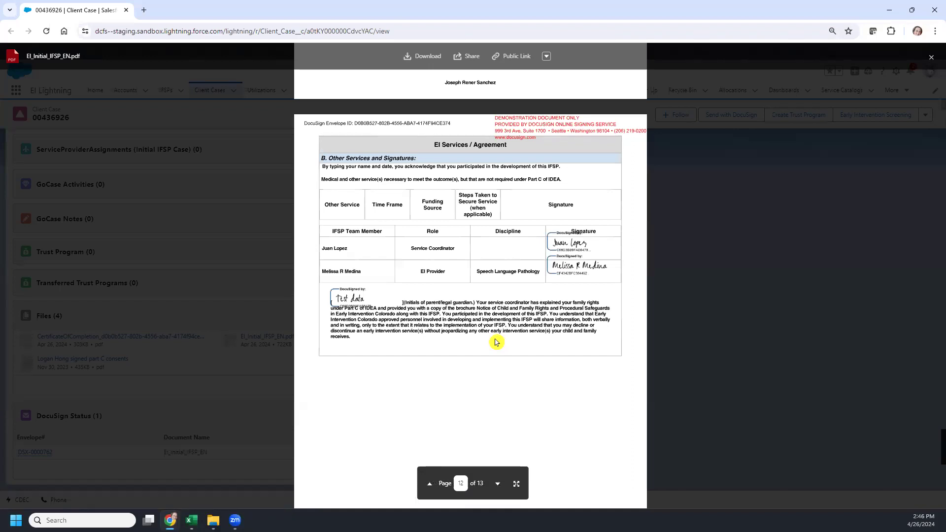
pyautogui.click(931, 59)
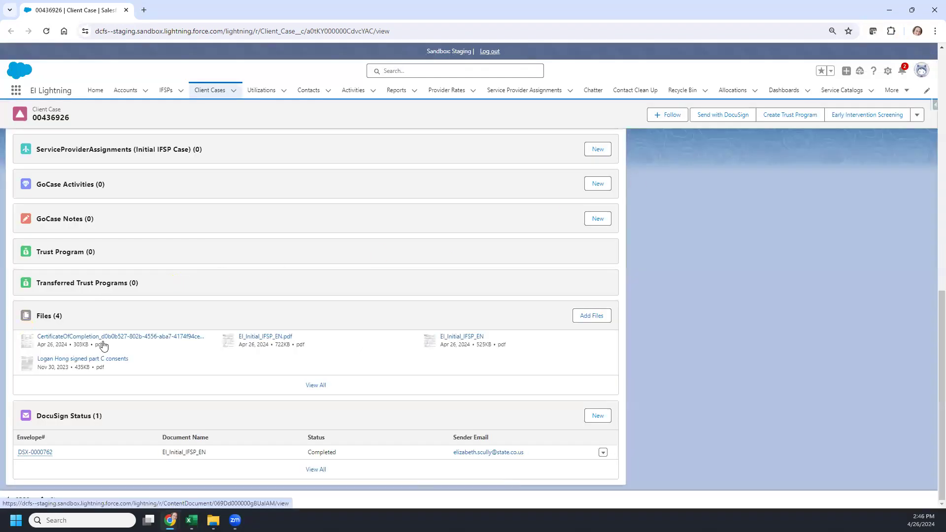
# Preview the DocuSign certificate of completion from the case's files, close it, and return to the case's details
pyautogui.click(74, 338)
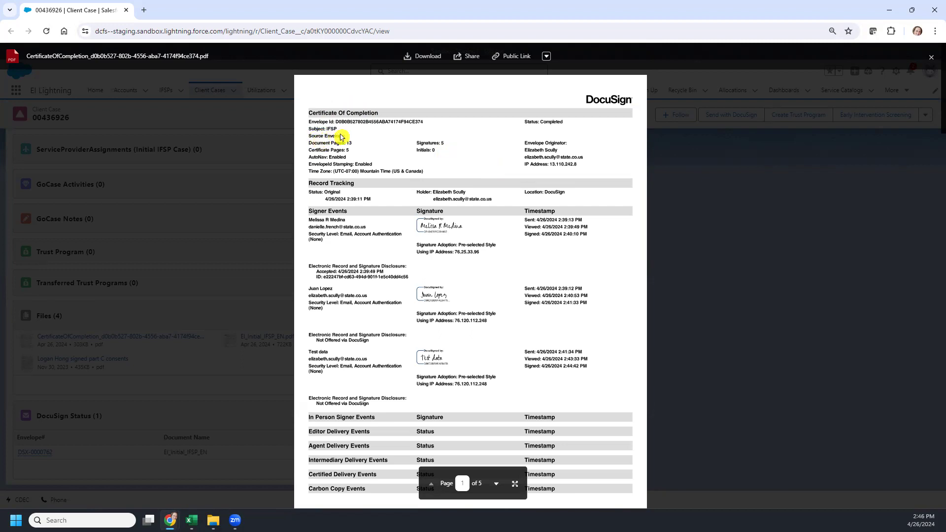
pyautogui.click(931, 57)
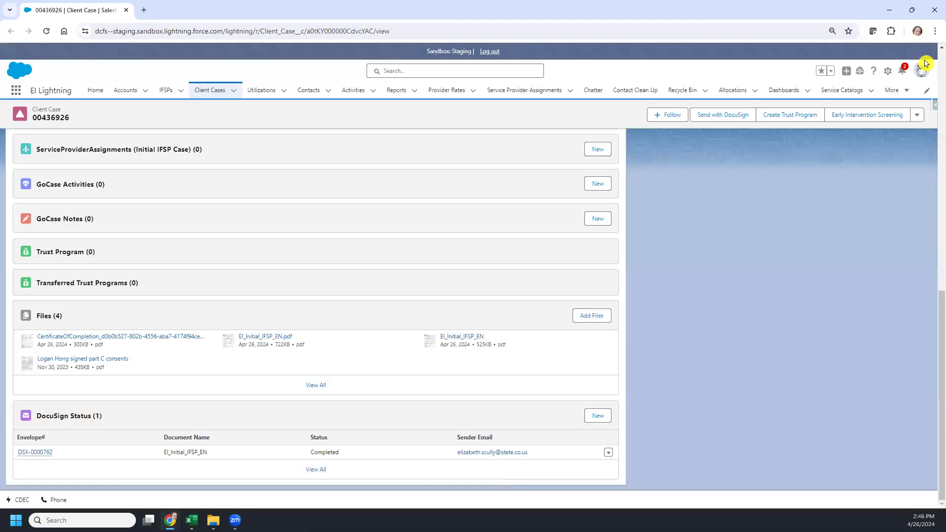
pyautogui.scroll(15, 277, 290)
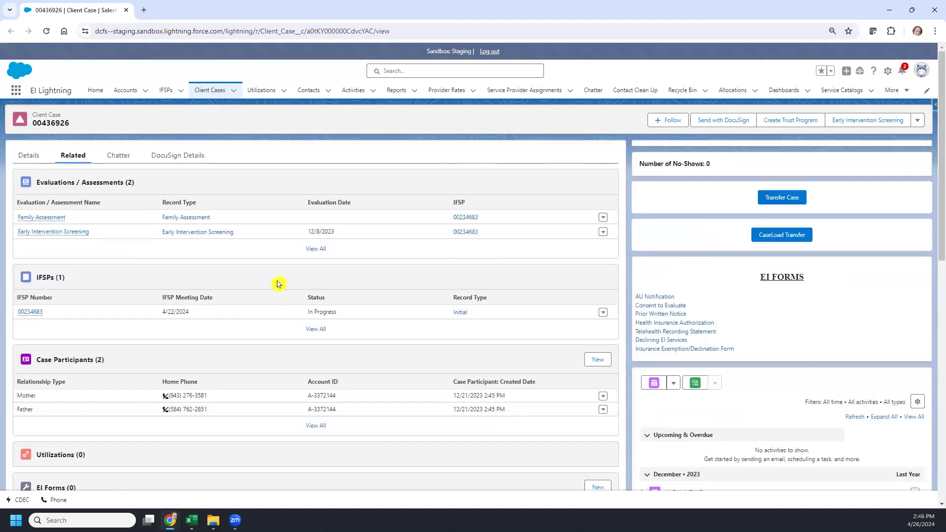
pyautogui.click(28, 155)
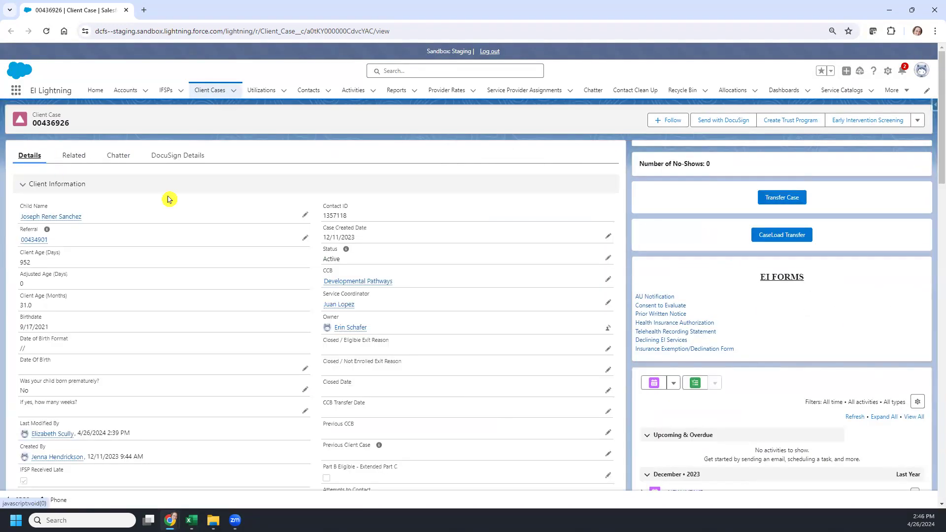